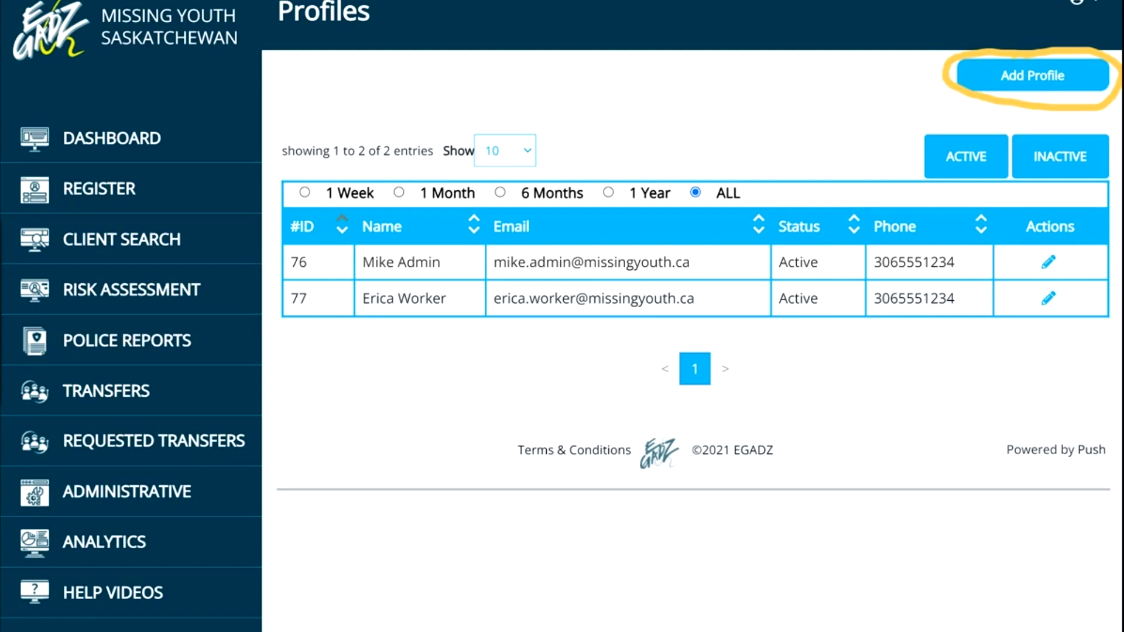
# Start a new profile, upload a profile photo, and enter the person's first and last name.
pyautogui.click(1004, 73)
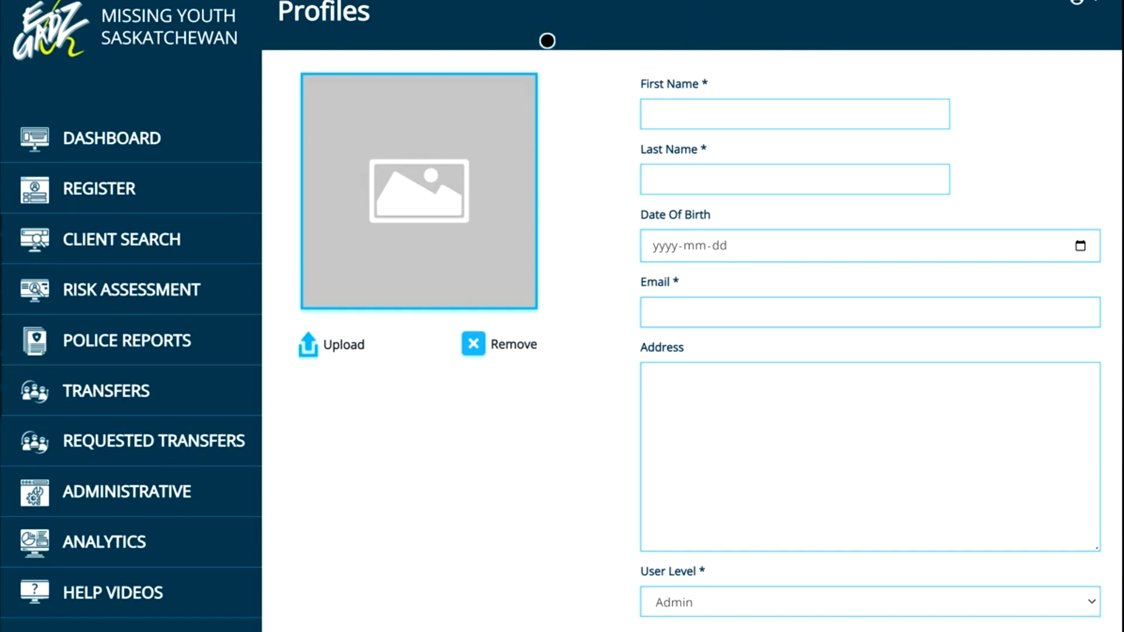
pyautogui.click(321, 349)
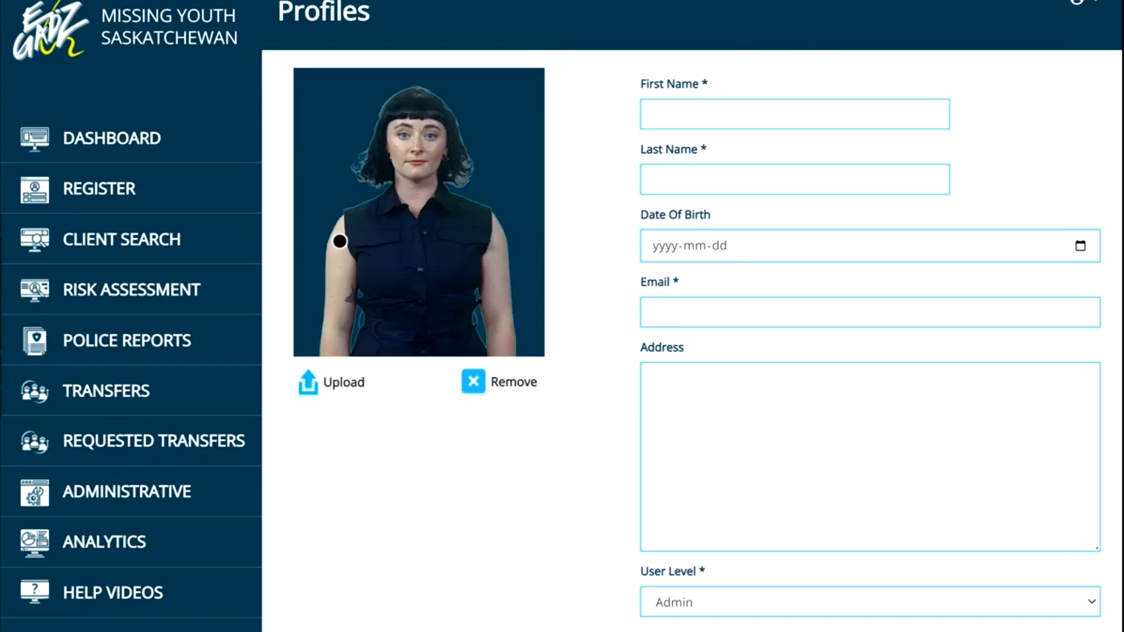
pyautogui.click(702, 116)
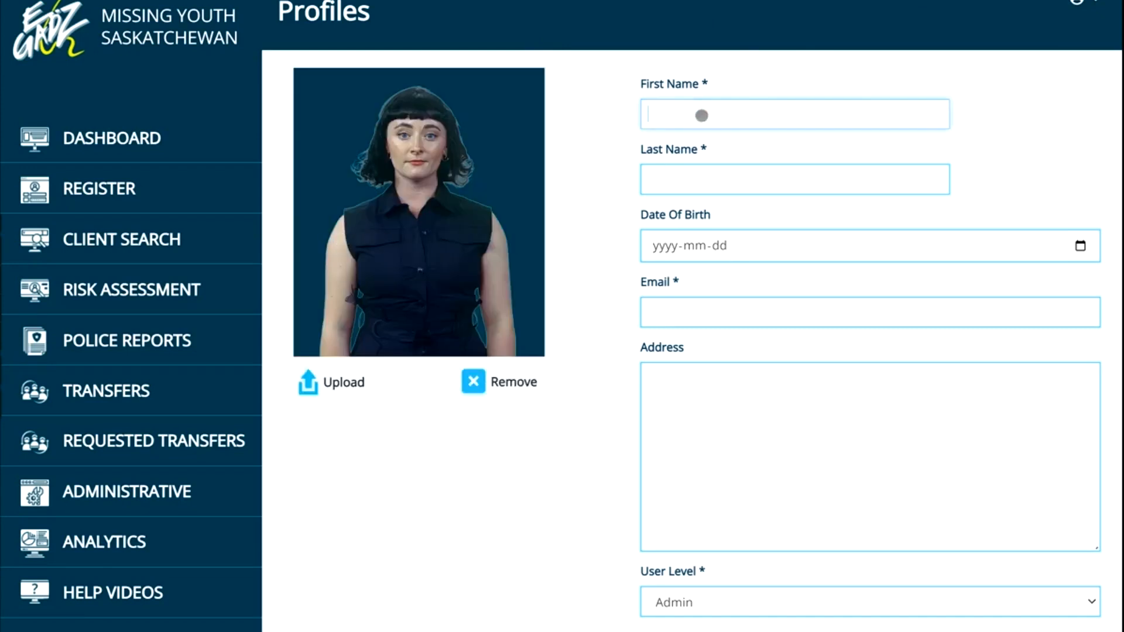
pyautogui.press('Tab')
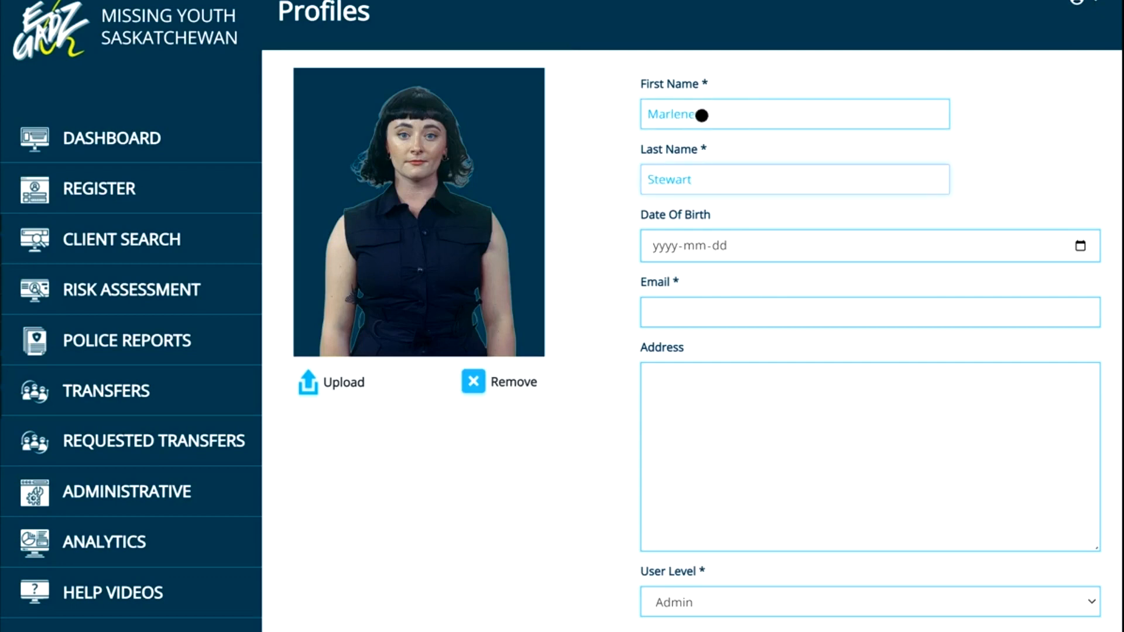
# Enter the person's date of birth in the date field.
pyautogui.click(666, 241)
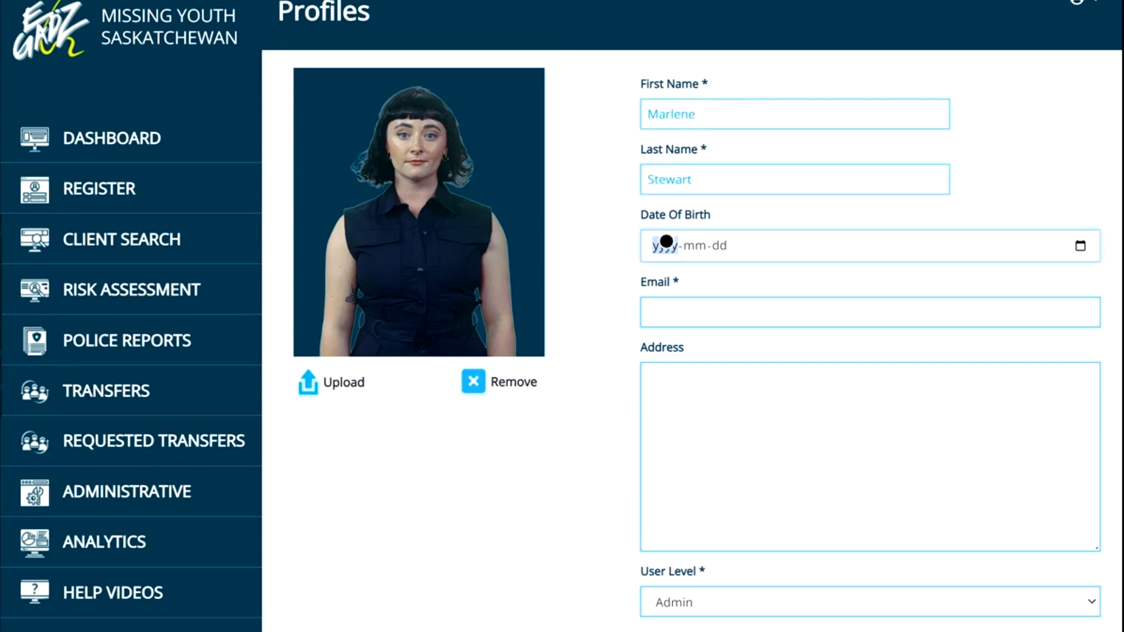
pyautogui.write('1997-mm-dd')
pyautogui.click(705, 245)
pyautogui.write('11-')
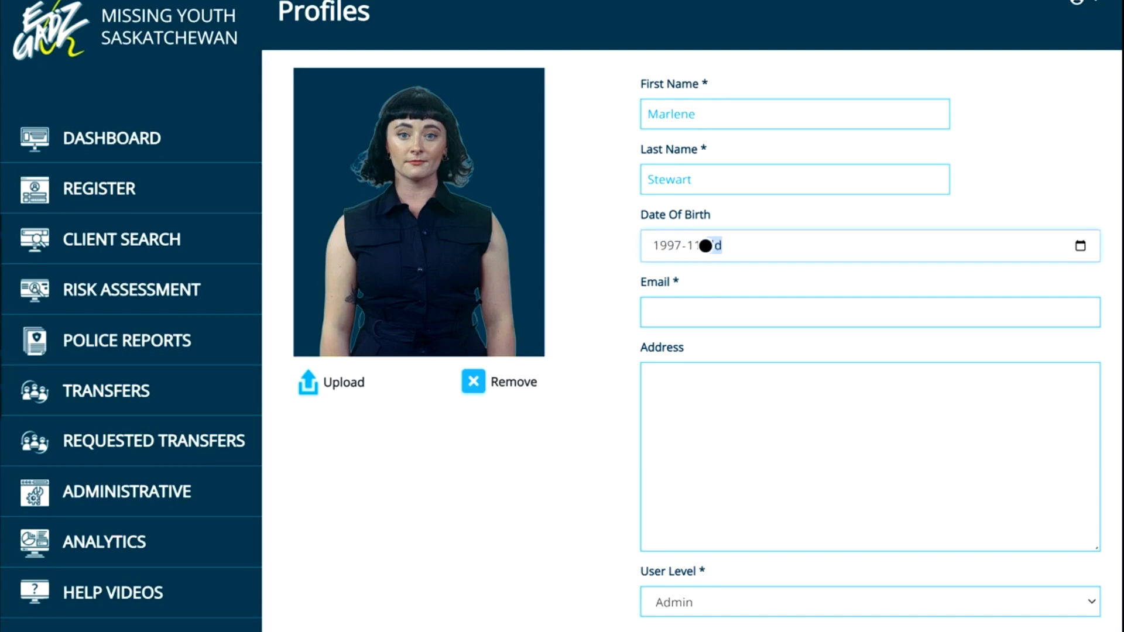
pyautogui.write('02')
# Fill in the new user's e-mail address on the missingyouth.ca domain.
pyautogui.click(687, 315)
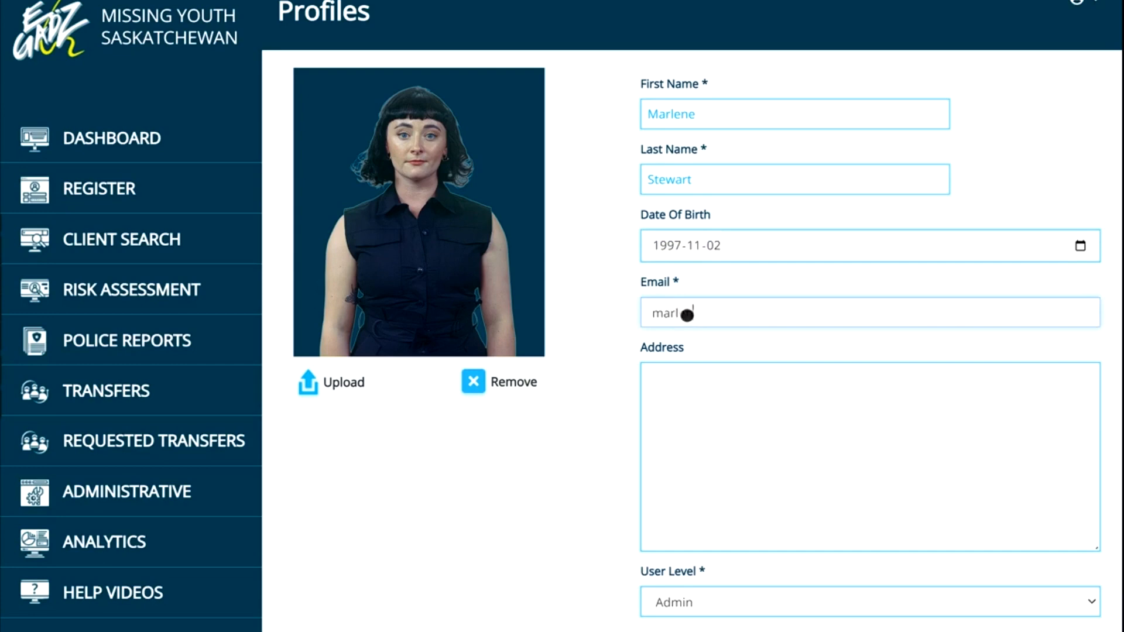
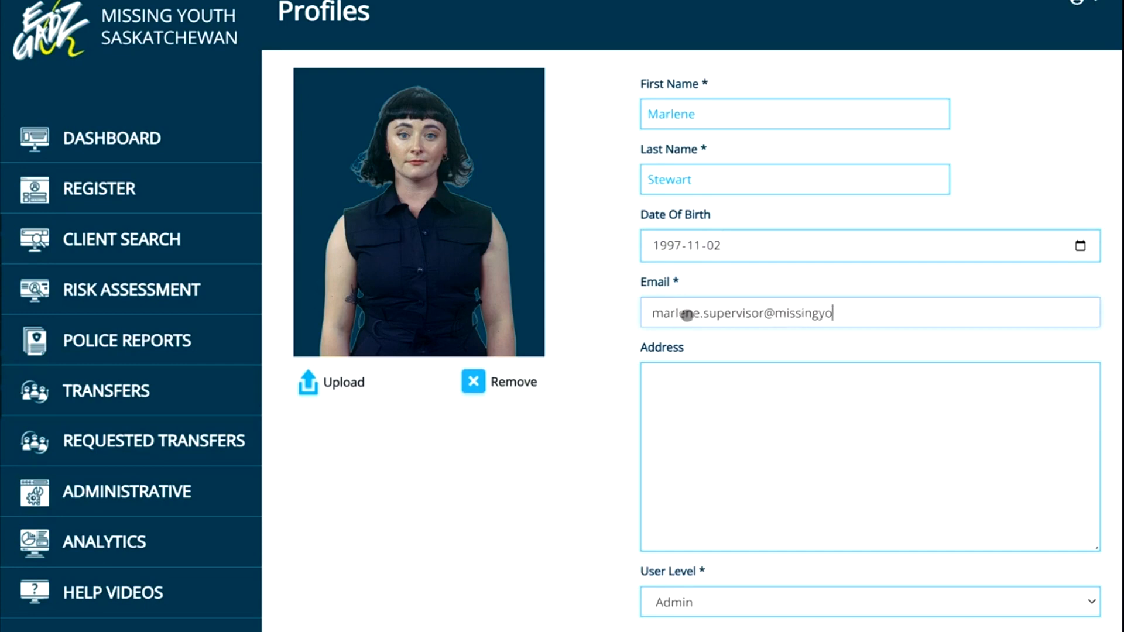
# Enter the user's postal address as street, city and province, and postal code on three lines.
pyautogui.click(698, 415)
pyautogui.write('123 Onboarding St')
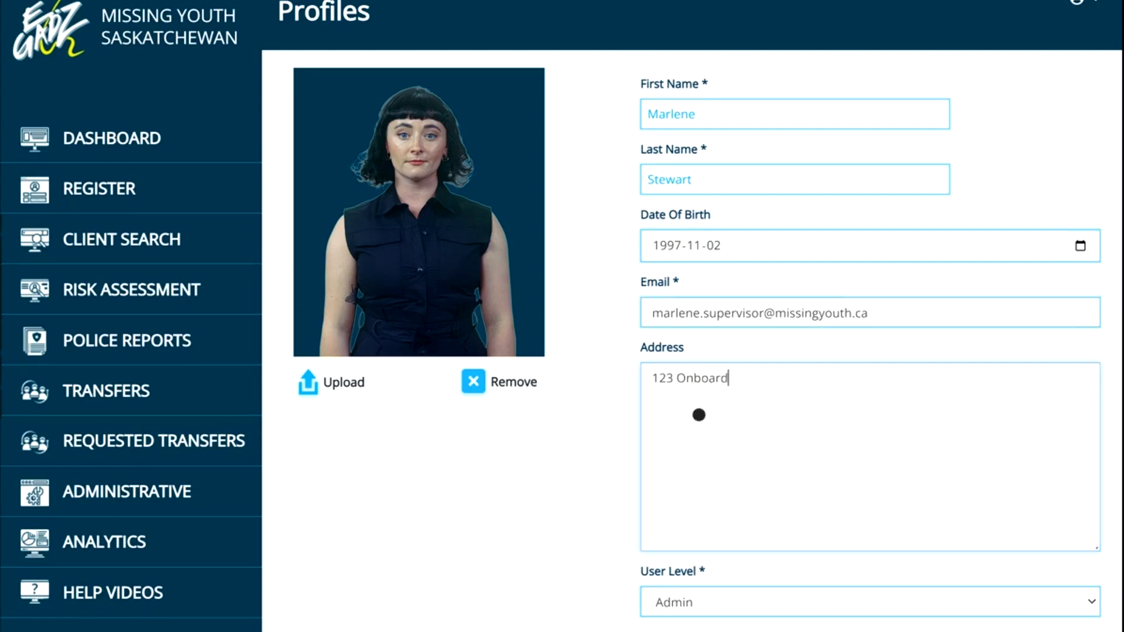
pyautogui.press('Return')
pyautogui.write('Saska')
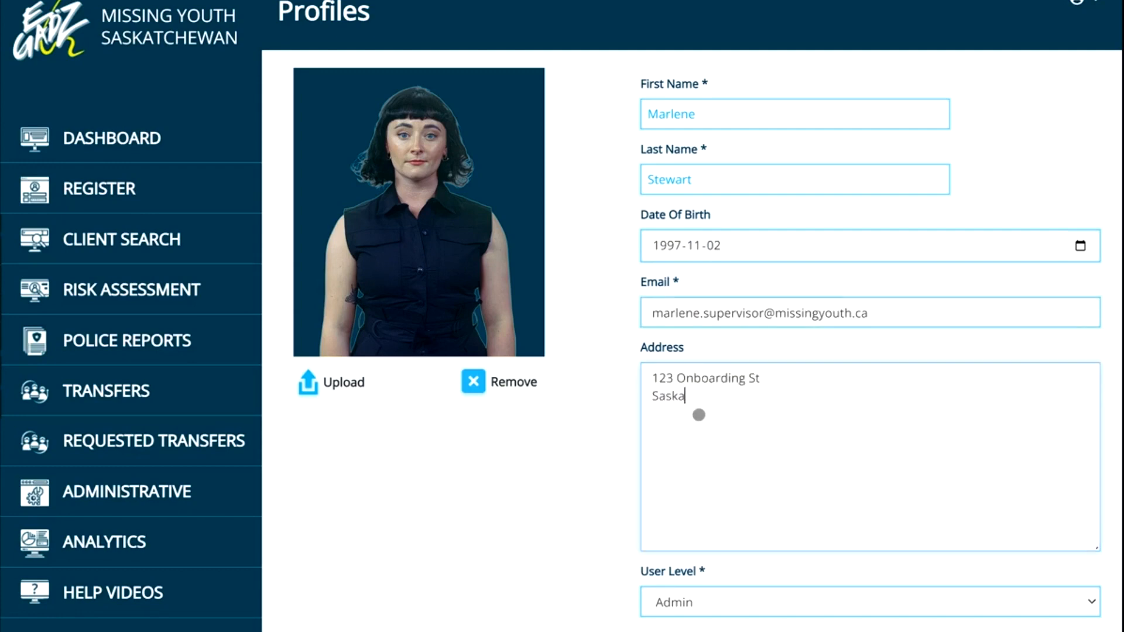
pyautogui.write('toon, SK')
pyautogui.press('Return')
pyautogui.write('S0A 2')
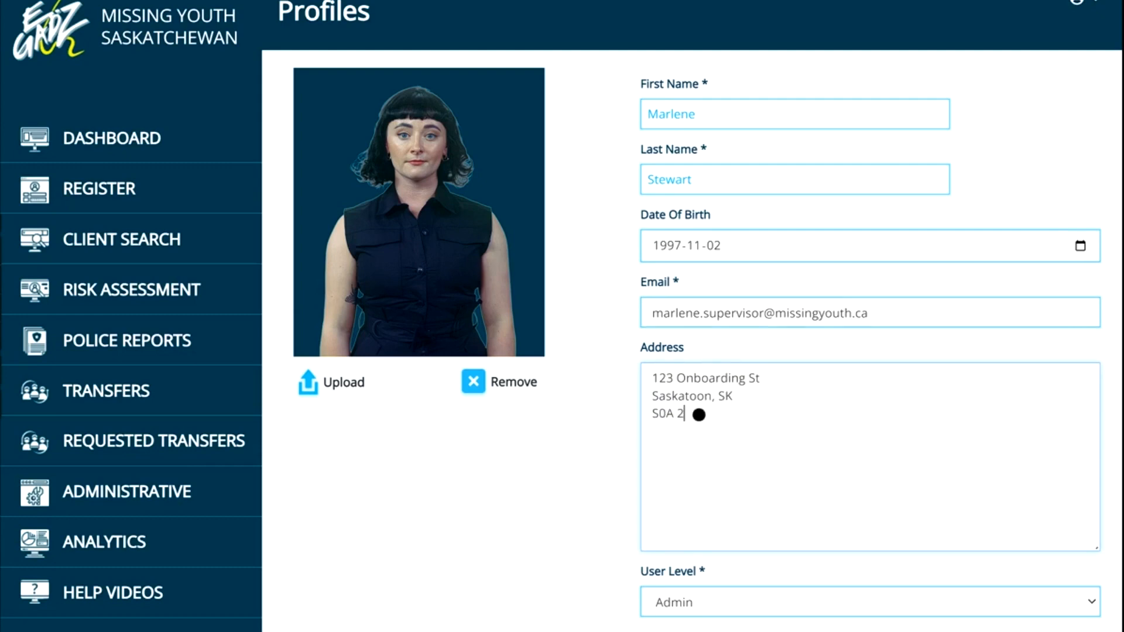
pyautogui.write('B0')
# Set the user level to Supervisor and fill in the user's phone number.
pyautogui.scroll(-5, 699, 414)
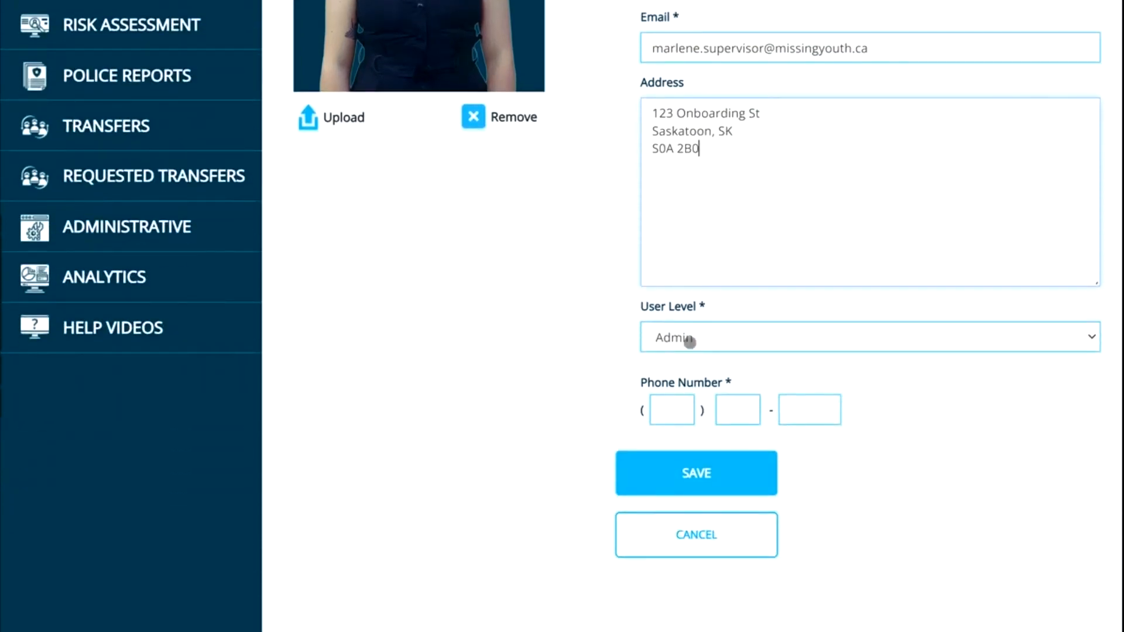
pyautogui.click(676, 332)
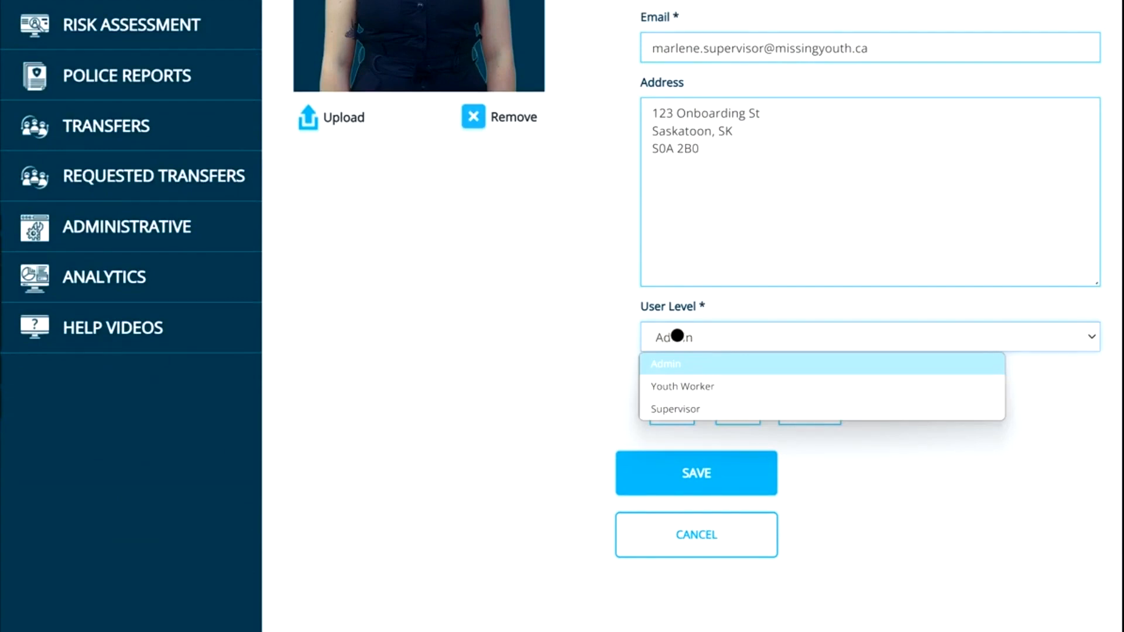
pyautogui.click(678, 411)
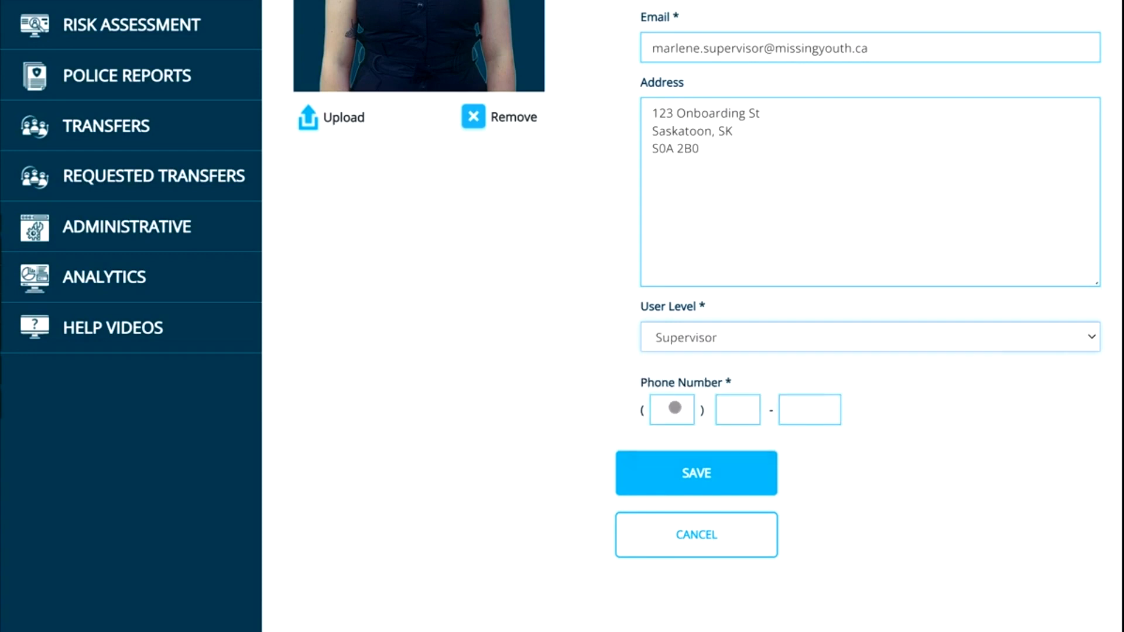
pyautogui.click(670, 410)
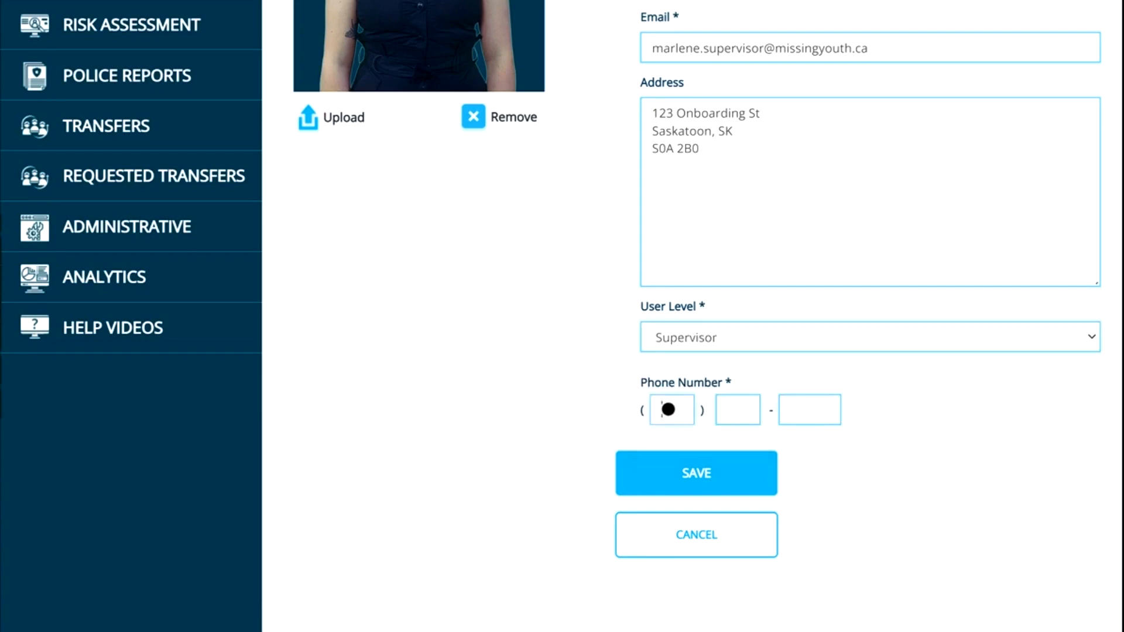
pyautogui.write('306555')
pyautogui.write('1234')
# Review the completed form and save the new profile.
pyautogui.scroll(5, 668, 409)
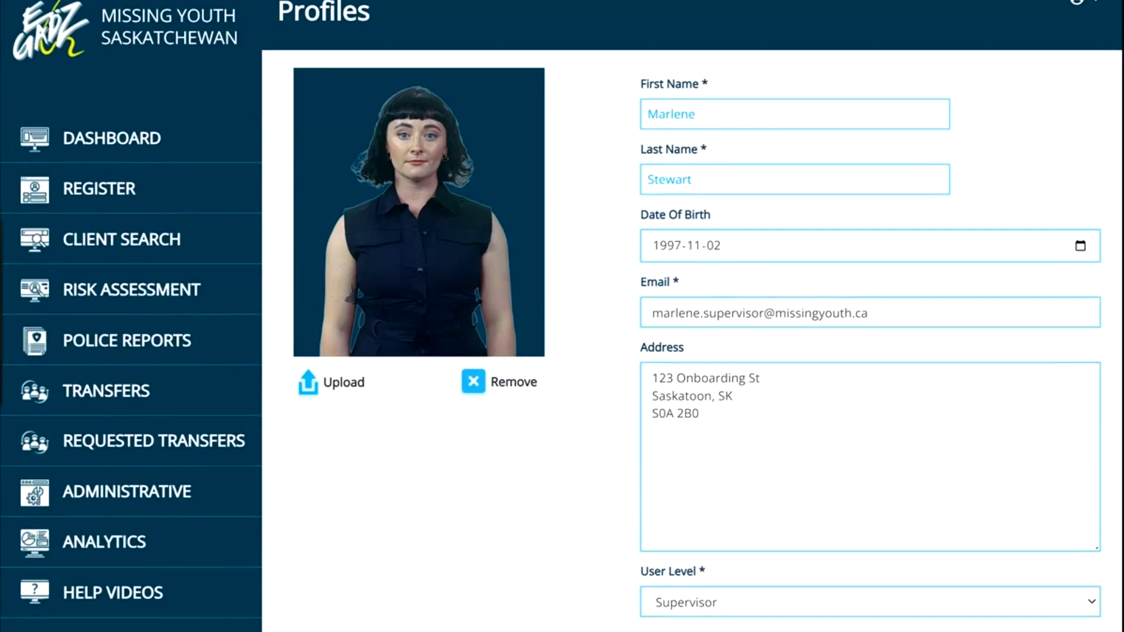
pyautogui.scroll(-4, 111, 382)
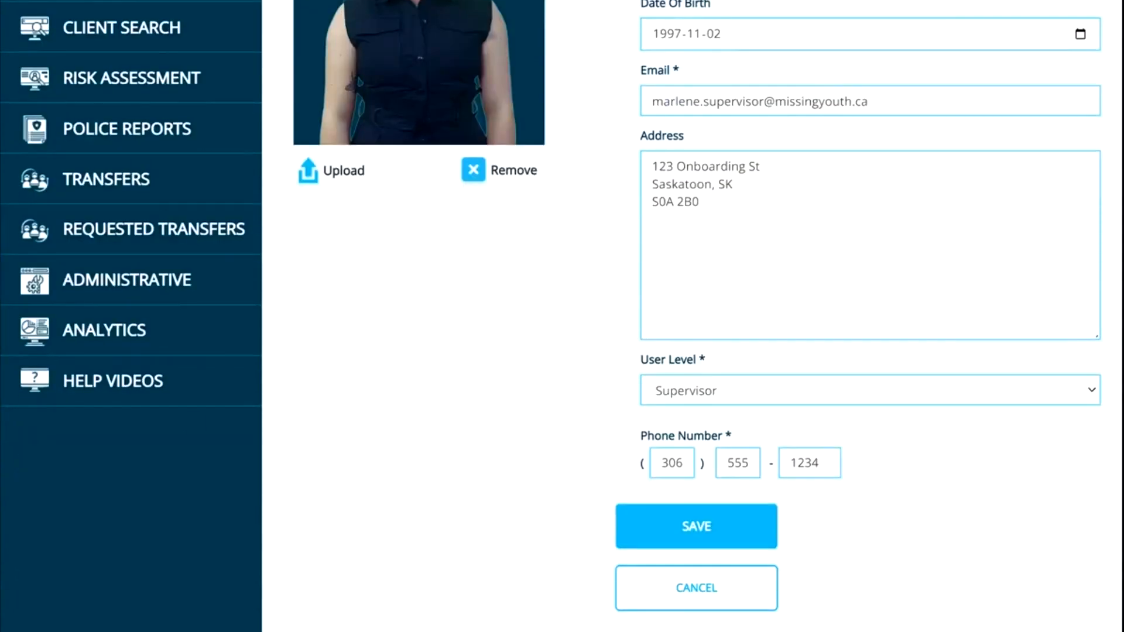
pyautogui.moveTo(719, 499)
pyautogui.mouseDown()
pyautogui.moveTo(593, 502)
pyautogui.moveTo(740, 563)
pyautogui.mouseUp()
pyautogui.click(694, 530)
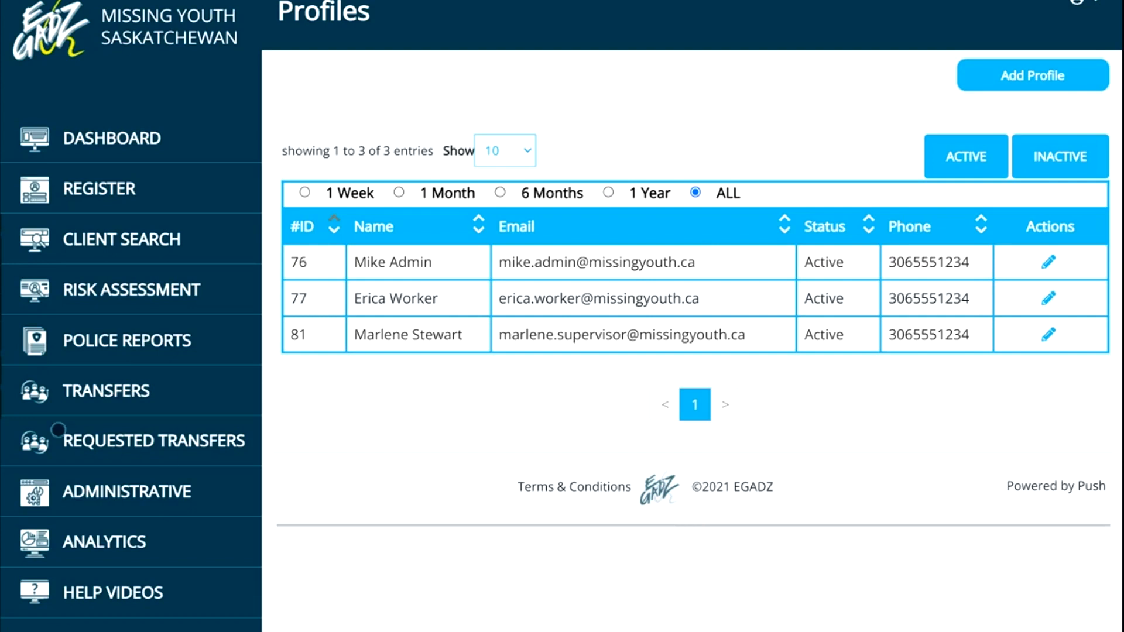
# Open the profile with ID 77 for editing from the profiles list.
pyautogui.moveTo(462, 317)
pyautogui.mouseDown()
pyautogui.moveTo(332, 338)
pyautogui.moveTo(476, 348)
pyautogui.moveTo(491, 319)
pyautogui.moveTo(459, 304)
pyautogui.moveTo(430, 314)
pyautogui.mouseUp()
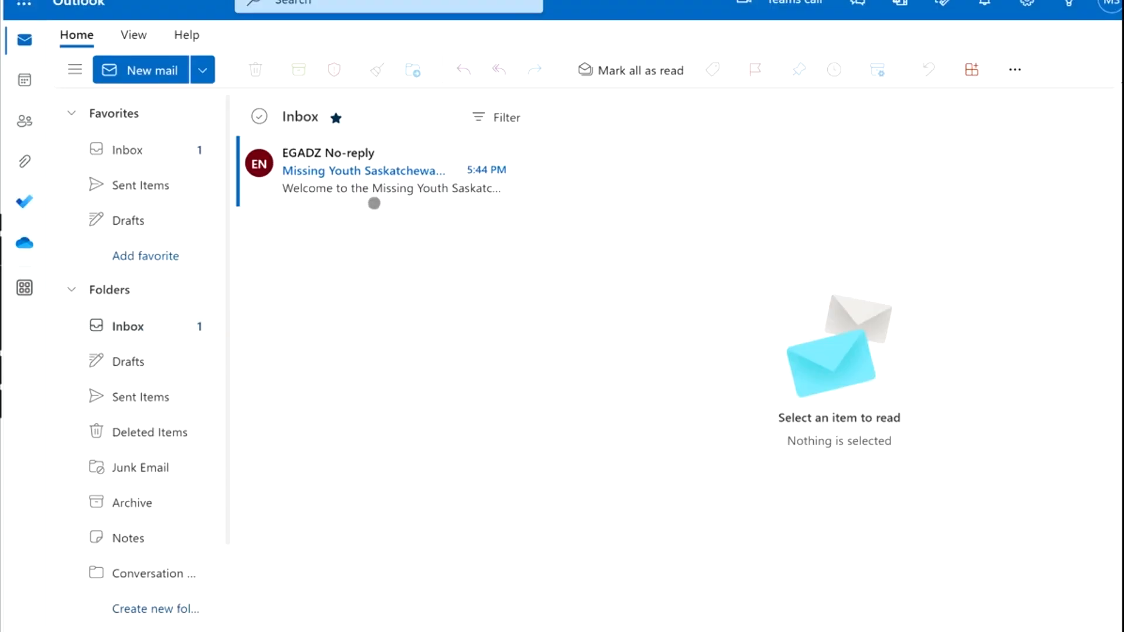
pyautogui.click(376, 181)
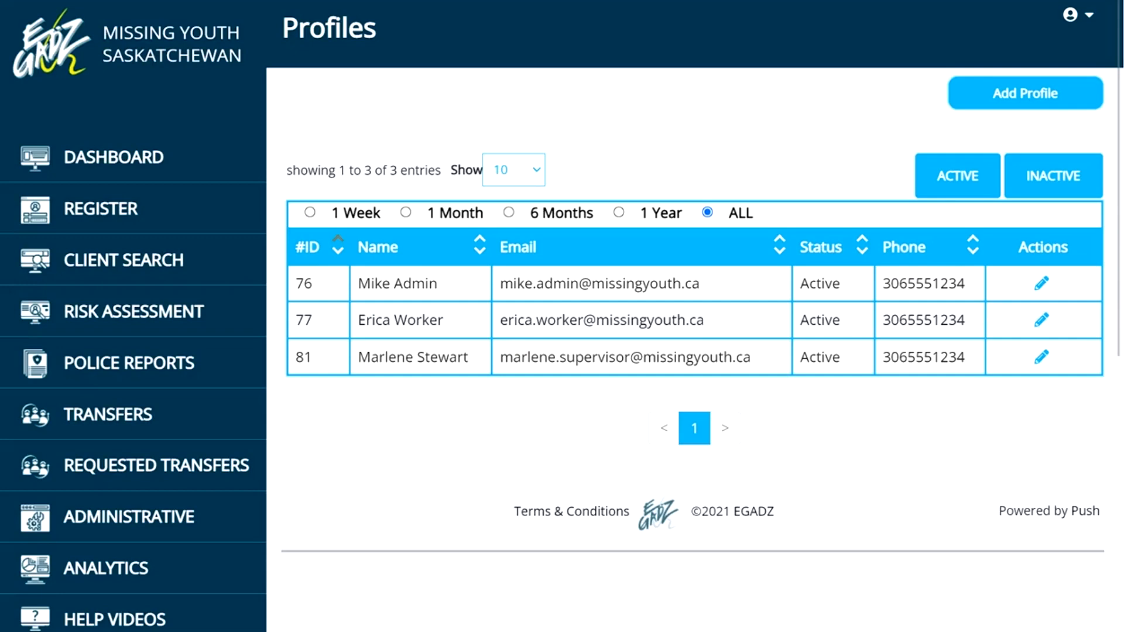
pyautogui.moveTo(1045, 302)
pyautogui.mouseDown()
pyautogui.moveTo(995, 303)
pyautogui.moveTo(1051, 333)
pyautogui.mouseUp()
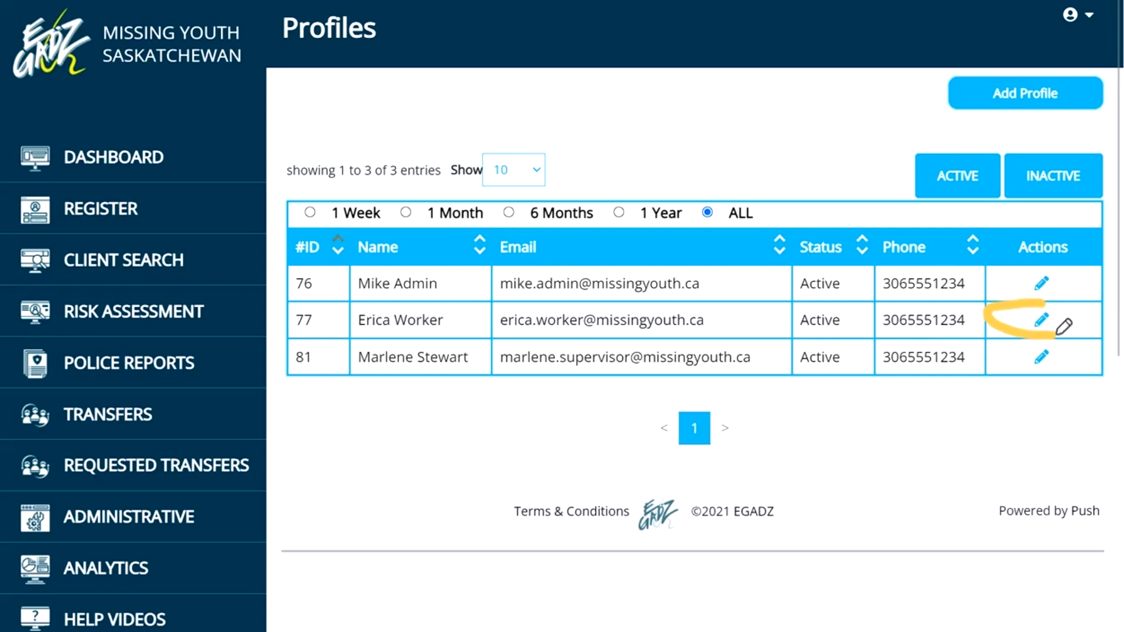
pyautogui.click(1041, 321)
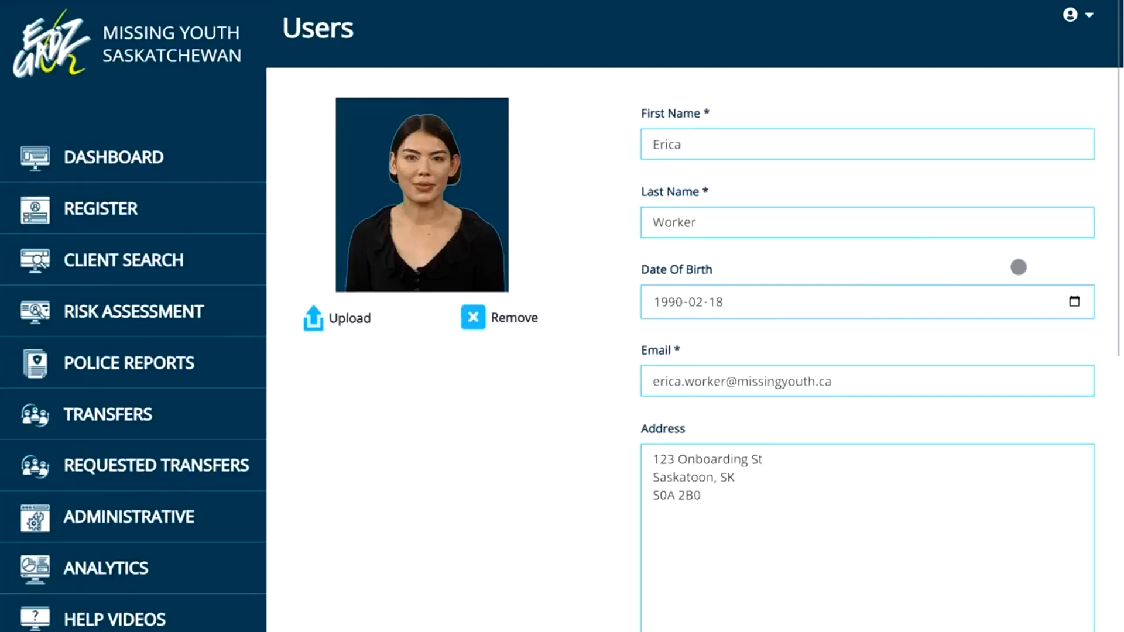
# Deactivate this user's profile.
pyautogui.scroll(-8, 1019, 267)
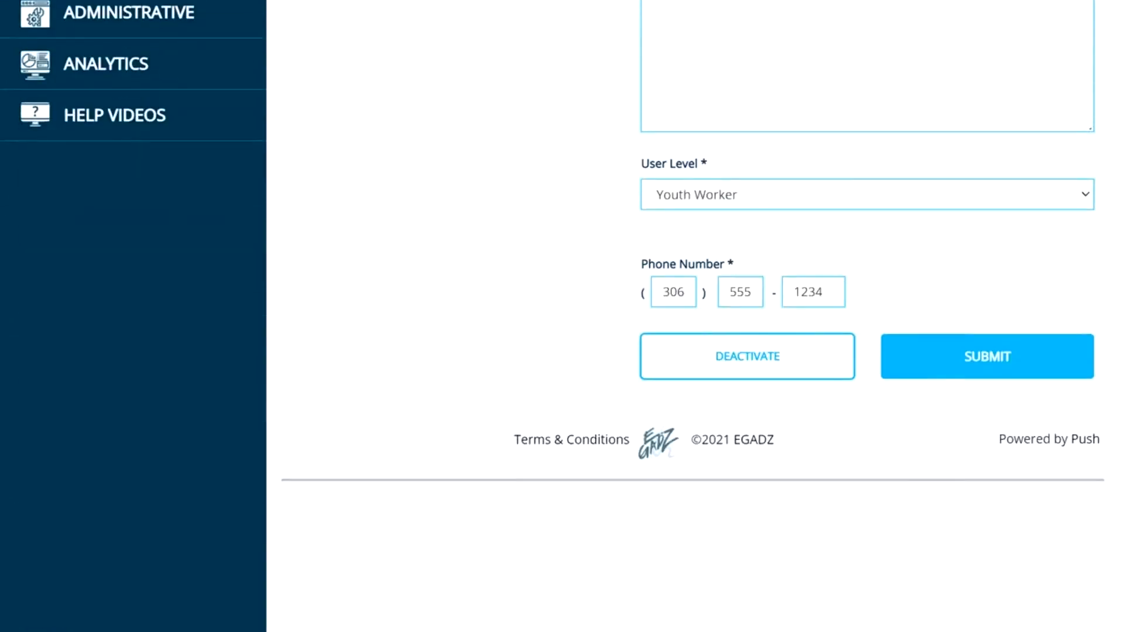
pyautogui.moveTo(805, 321)
pyautogui.mouseDown()
pyautogui.moveTo(673, 321)
pyautogui.moveTo(755, 393)
pyautogui.moveTo(870, 326)
pyautogui.moveTo(856, 322)
pyautogui.mouseUp()
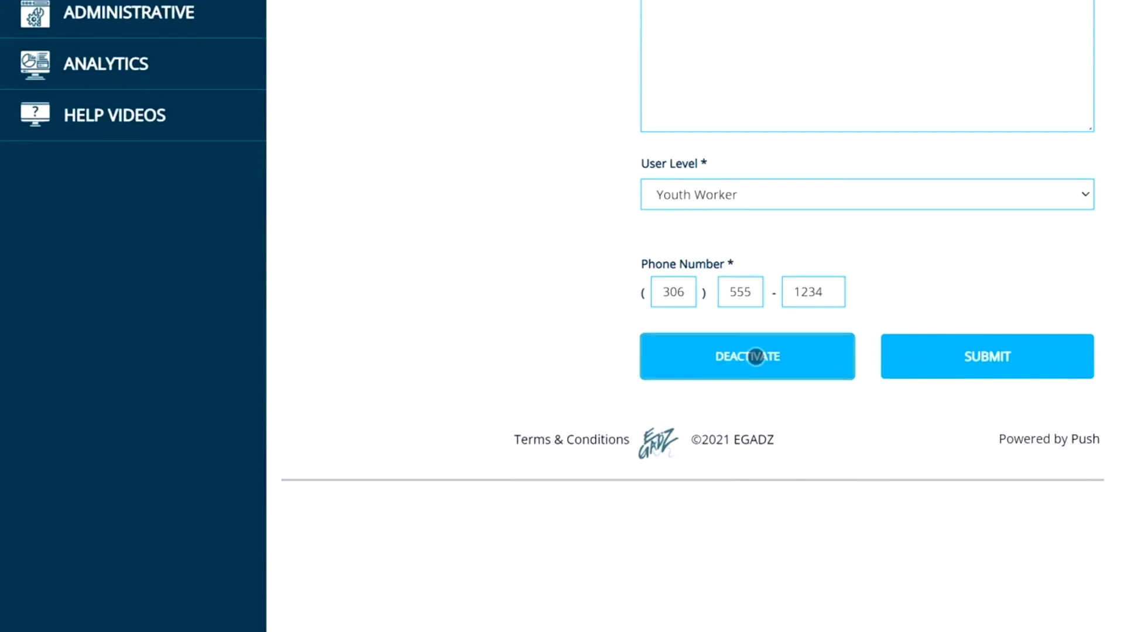
pyautogui.click(769, 352)
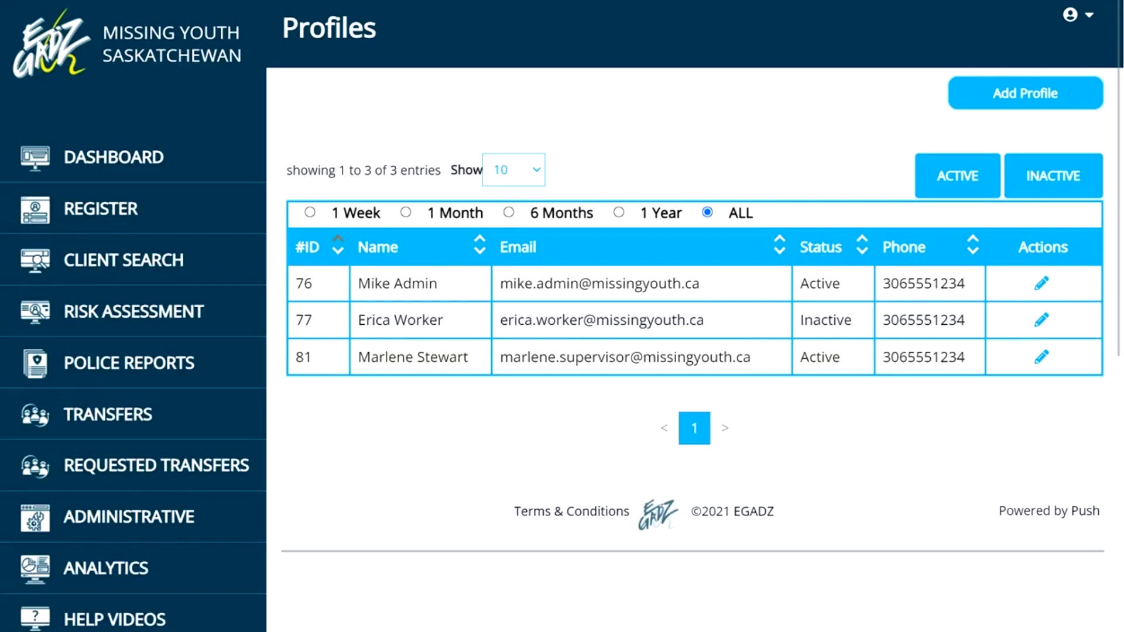
# Reopen the profile with ID 77 and activate it again.
pyautogui.moveTo(855, 307)
pyautogui.mouseDown()
pyautogui.moveTo(788, 328)
pyautogui.moveTo(871, 326)
pyautogui.moveTo(856, 307)
pyautogui.mouseUp()
pyautogui.click(1038, 322)
pyautogui.scroll(-9, 868, 332)
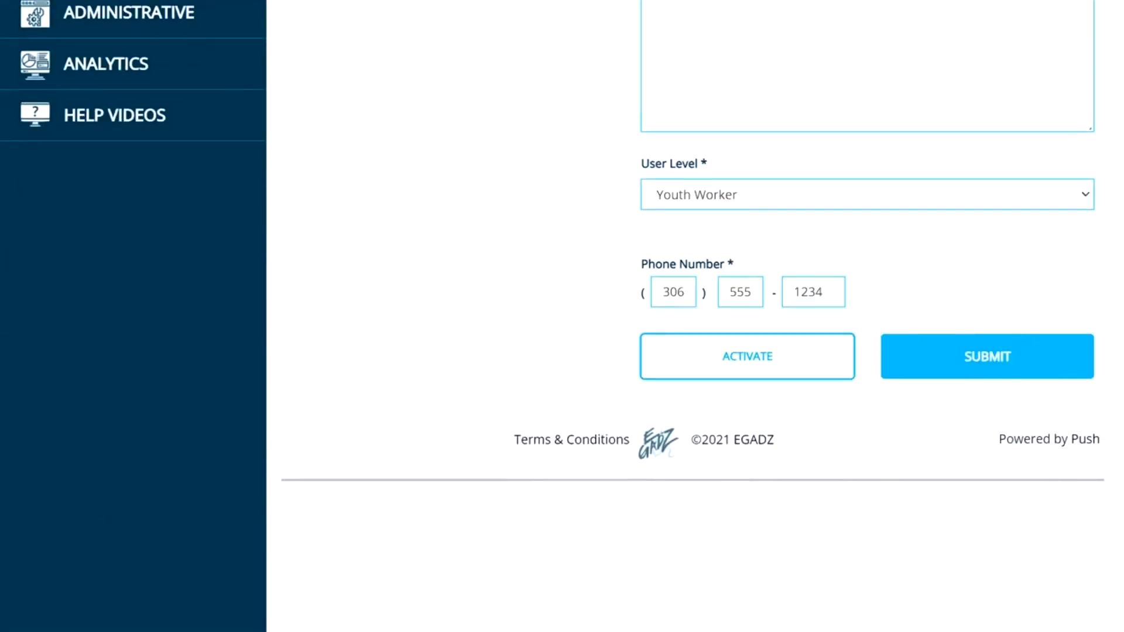
pyautogui.moveTo(744, 319)
pyautogui.mouseDown()
pyautogui.moveTo(625, 333)
pyautogui.moveTo(836, 389)
pyautogui.moveTo(845, 311)
pyautogui.moveTo(836, 324)
pyautogui.mouseUp()
pyautogui.click(795, 357)
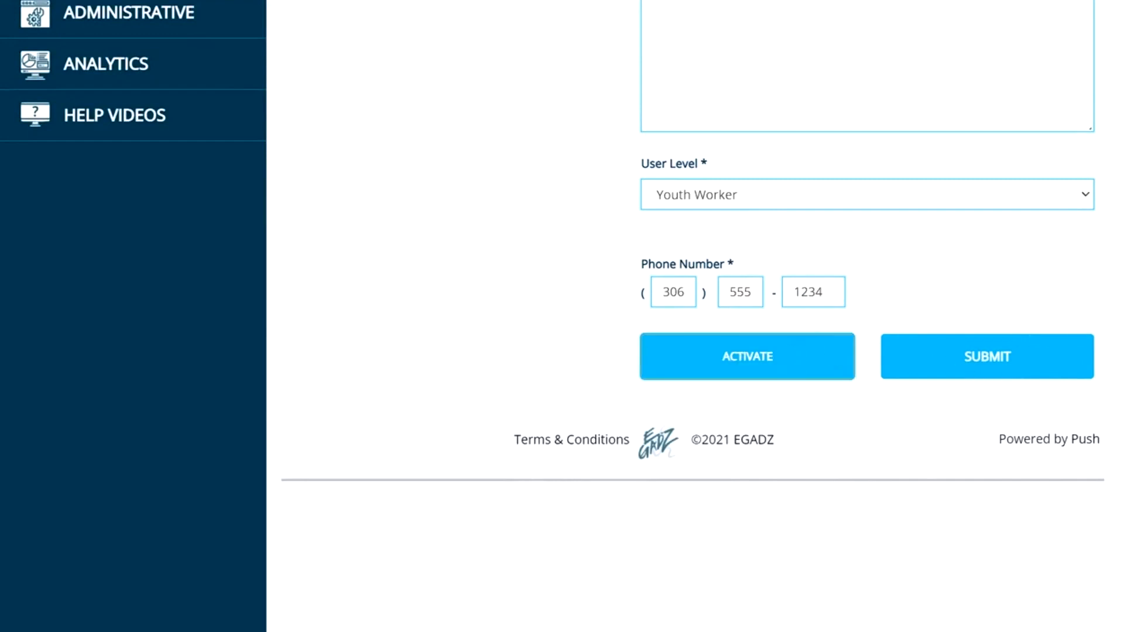